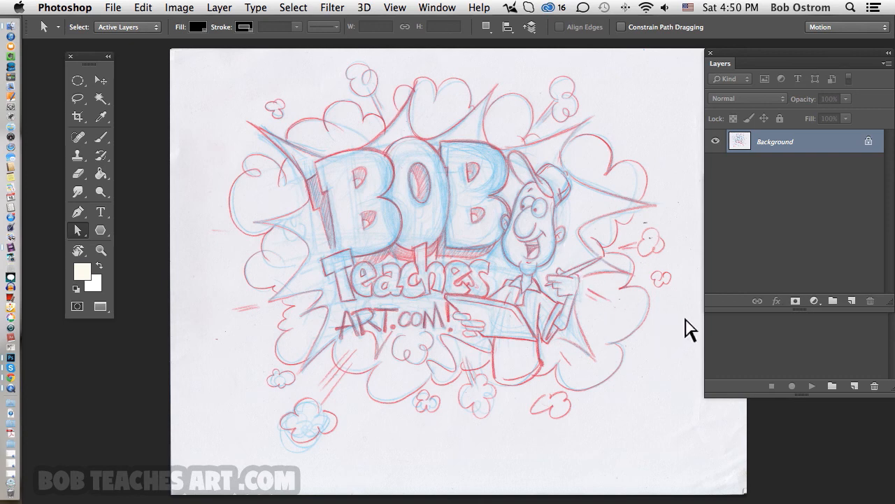
Step: Expand the Actions panel, move it over the canvas beside the layers, and look inside the Default Actions set
{"action": "left_click", "coordinate": [732, 326]}
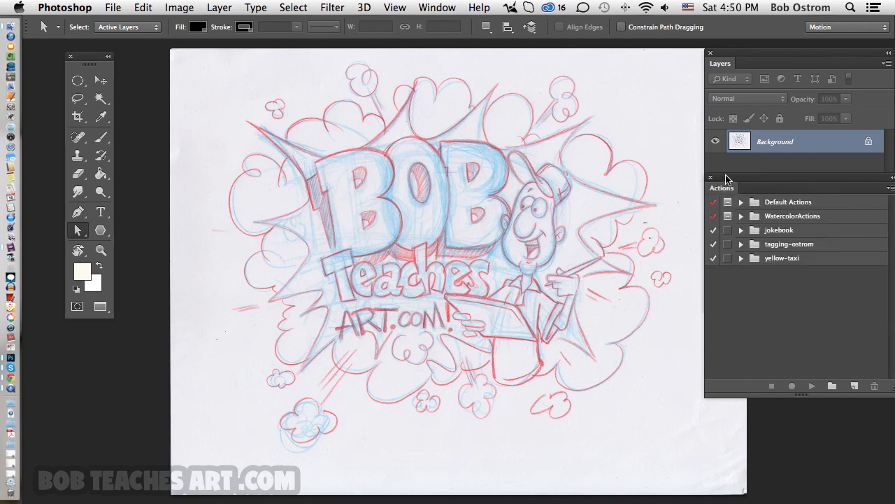
{"action": "left_click_drag", "start_coordinate": [727, 179], "coordinate": [500, 73]}
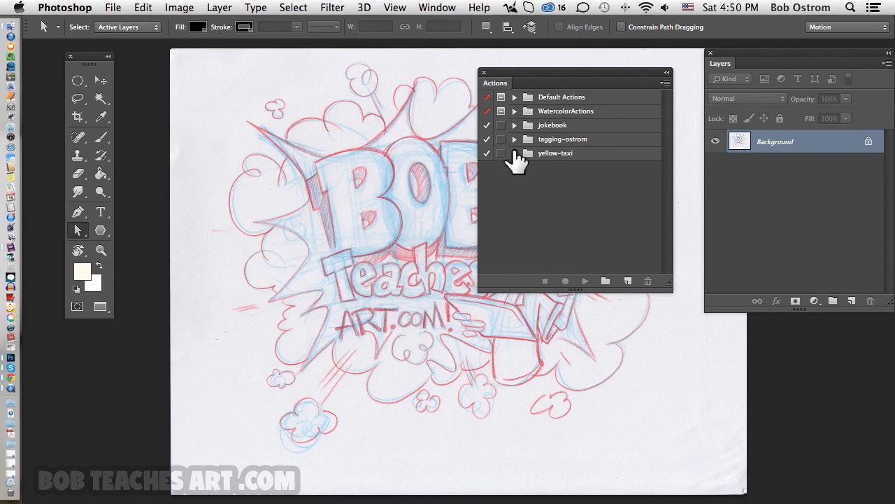
{"action": "left_click", "coordinate": [514, 96]}
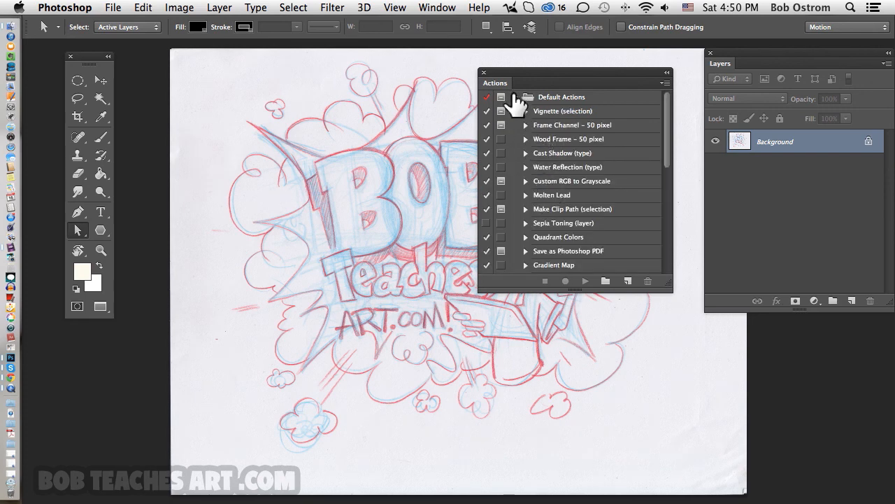
{"action": "left_click", "coordinate": [514, 97]}
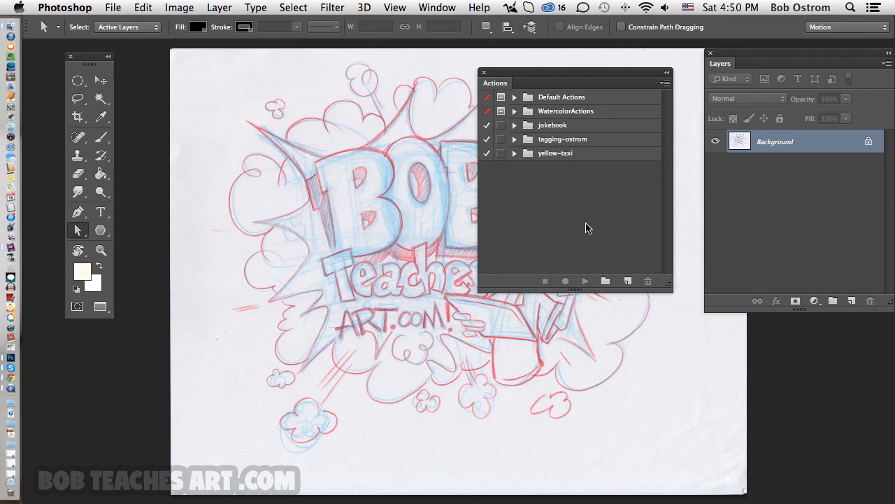
Step: Create a new action set named "bob teaches art"
{"action": "left_click", "coordinate": [606, 280]}
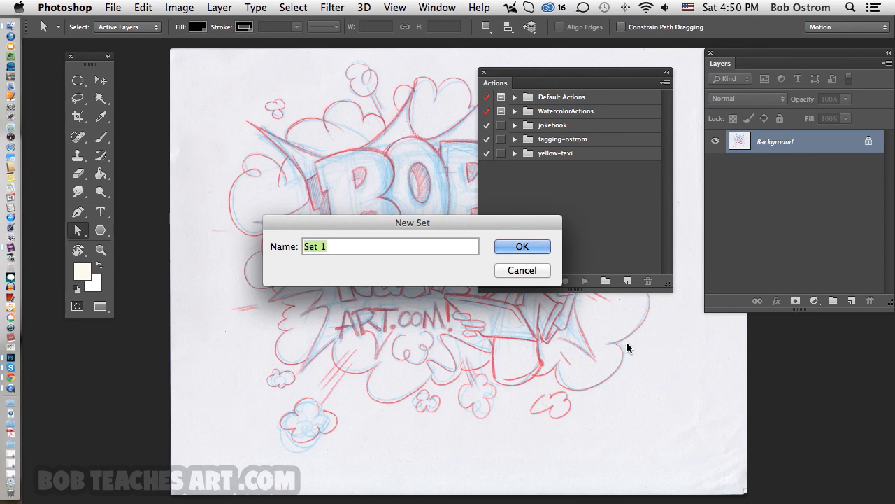
{"action": "type", "text": "bob teacg"}
{"action": "key", "text": "BackSpace"}
{"action": "type", "text": "hes a"}
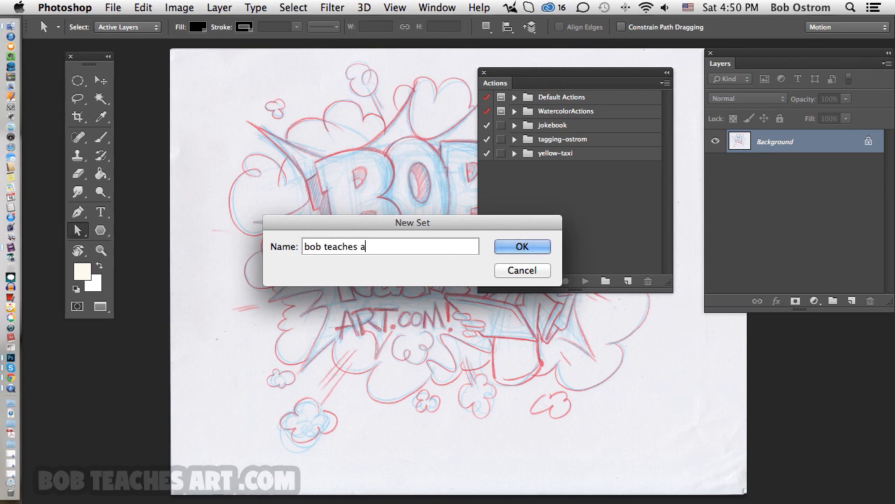
{"action": "type", "text": "rt"}
{"action": "left_click", "coordinate": [530, 247]}
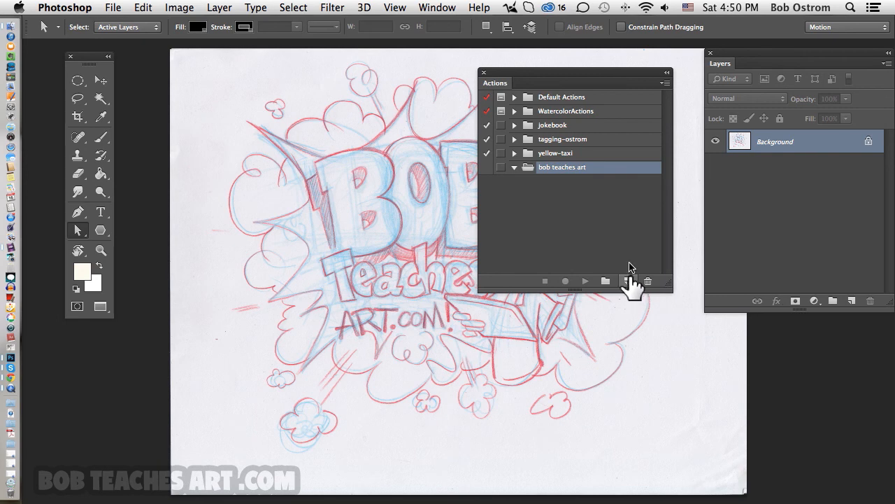
Step: Start a new action named "sketch clean up" in the "bob teaches art" set
{"action": "left_click", "coordinate": [665, 83]}
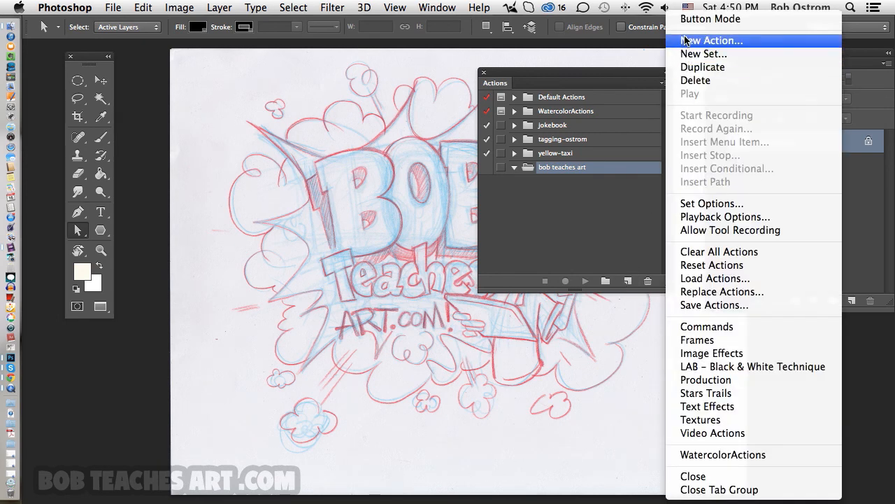
{"action": "left_click", "coordinate": [711, 40]}
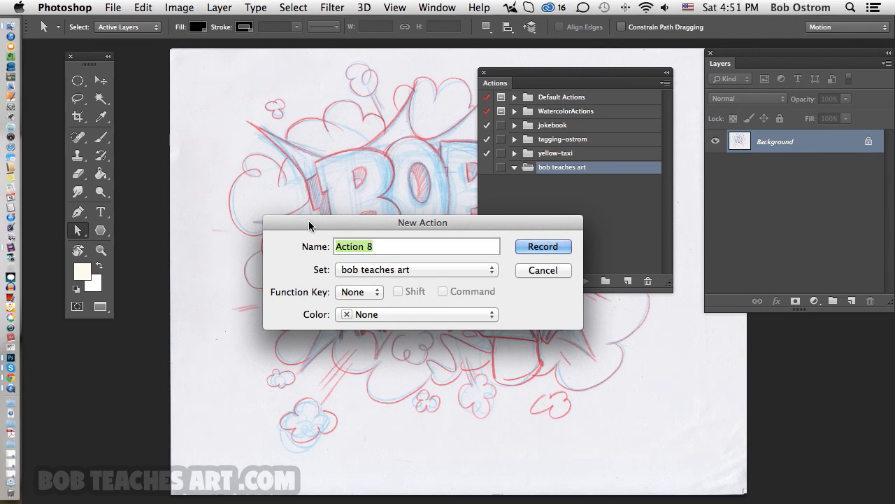
{"action": "left_click_drag", "start_coordinate": [309, 227], "coordinate": [303, 198]}
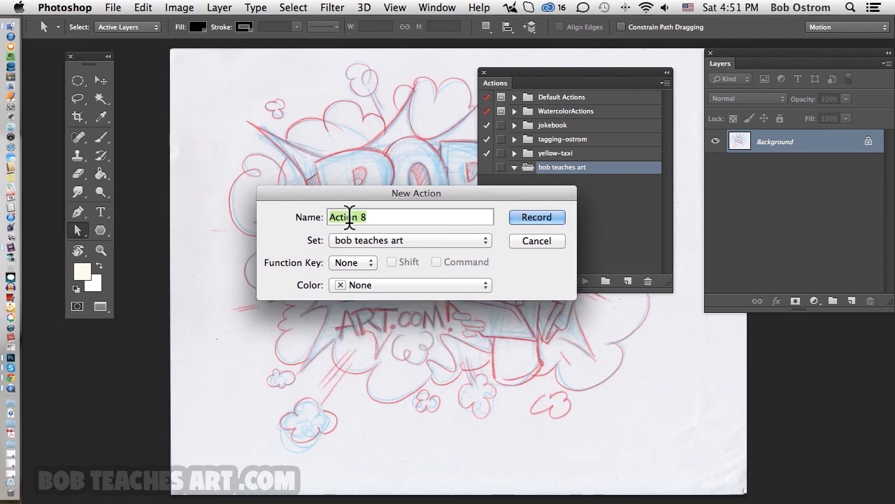
{"action": "type", "text": "sket"}
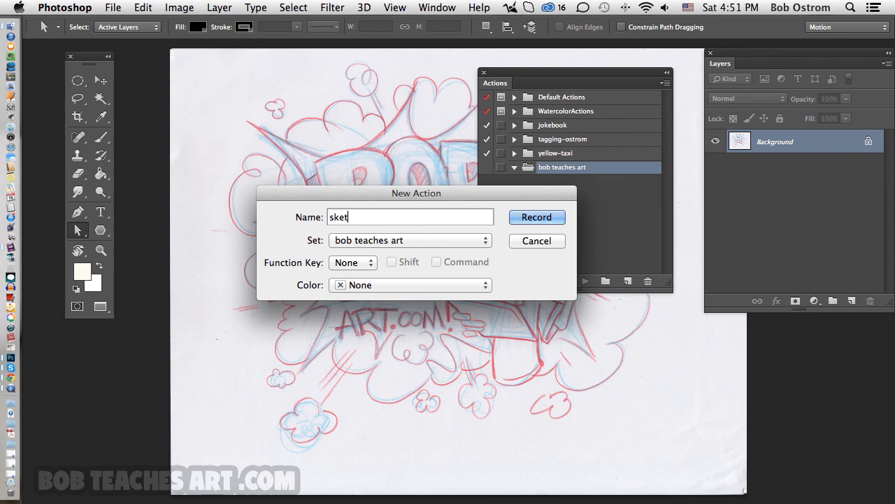
{"action": "type", "text": "ch clean up"}
{"action": "left_click", "coordinate": [396, 240]}
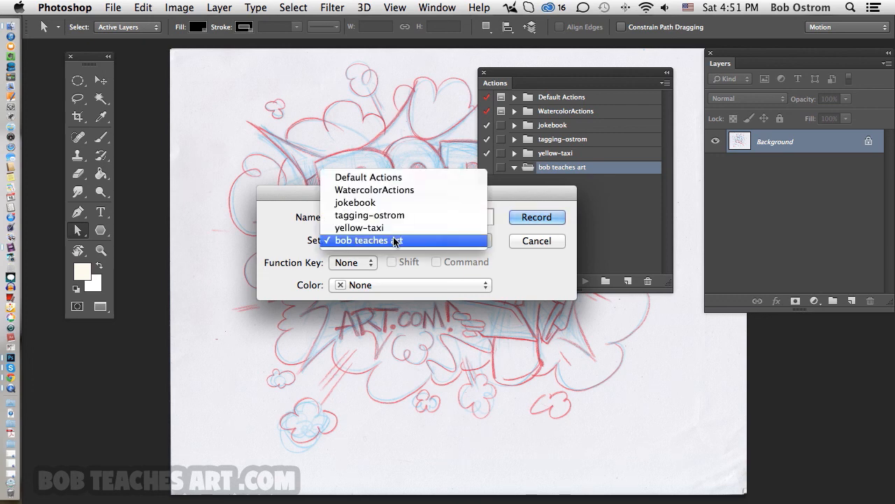
{"action": "left_click", "coordinate": [396, 240]}
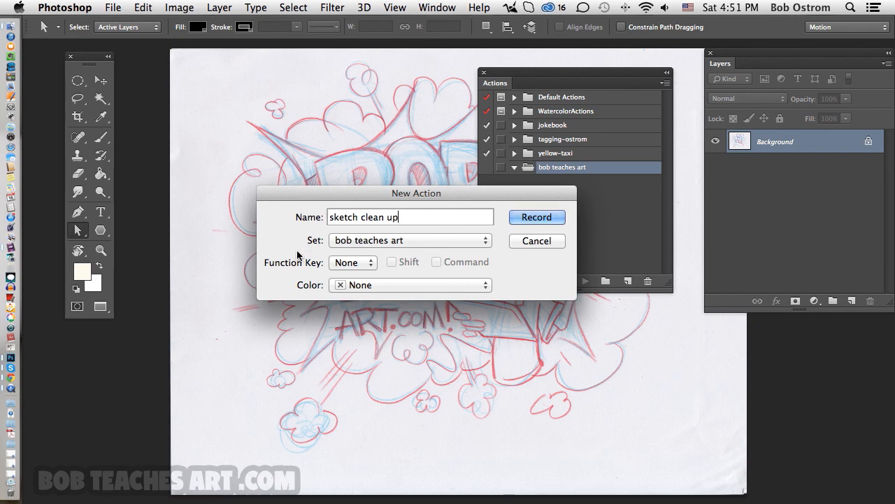
Step: Assign the new action the function key F12 and the colour Red, and start recording it
{"action": "left_click", "coordinate": [364, 264]}
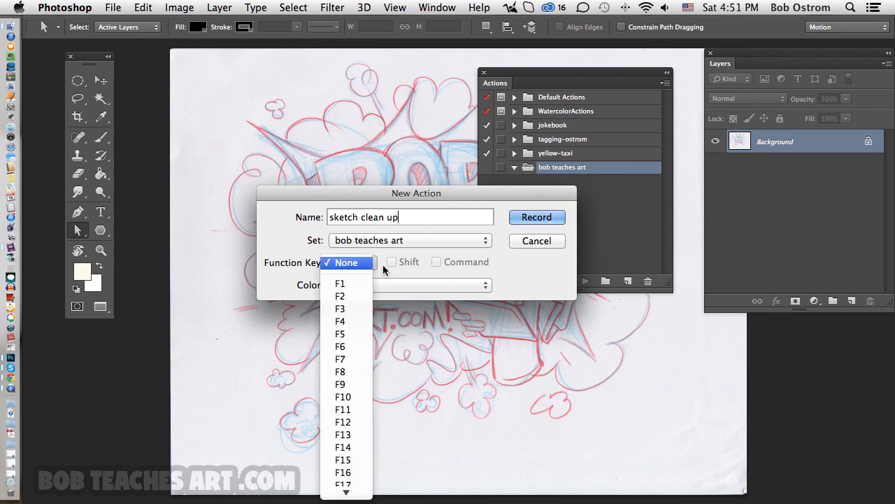
{"action": "left_click", "coordinate": [349, 423]}
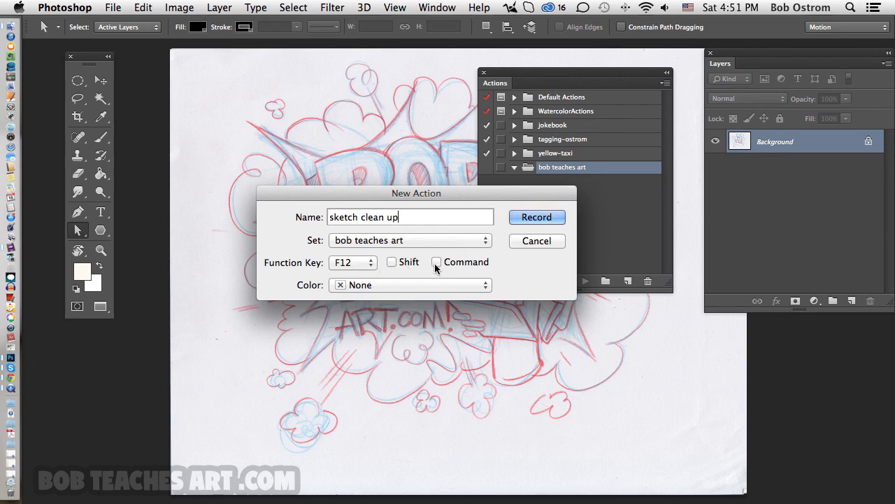
{"action": "left_click", "coordinate": [390, 281]}
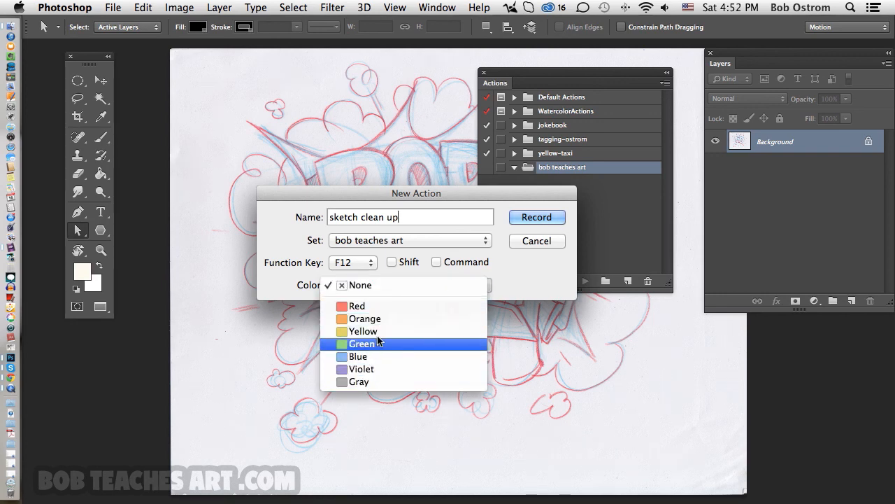
{"action": "left_click", "coordinate": [370, 307]}
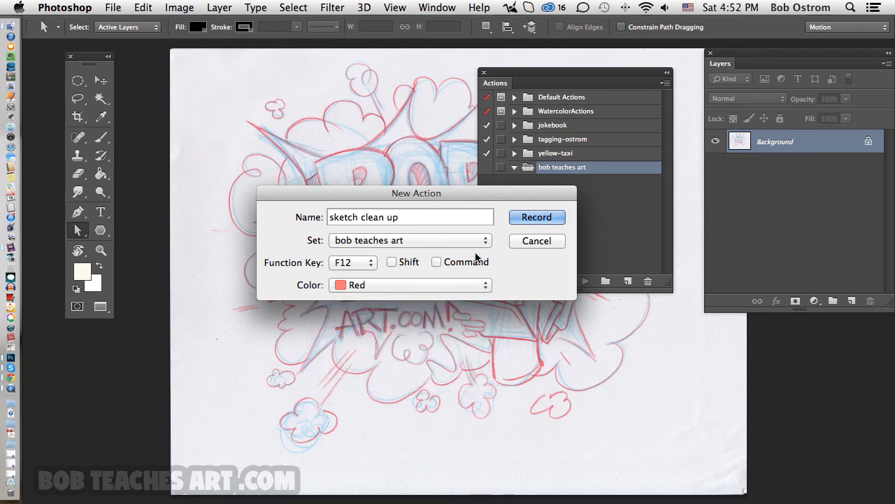
{"action": "left_click", "coordinate": [523, 216]}
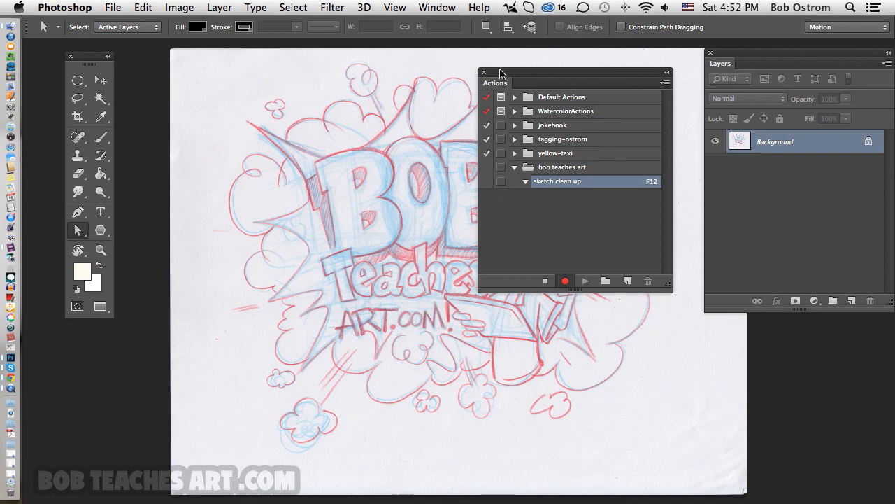
Step: Move the action list off the artwork, bring the layer list forward, and add a Hue/Saturation adjustment layer above the sketch
{"action": "left_click_drag", "start_coordinate": [500, 72], "coordinate": [724, 244]}
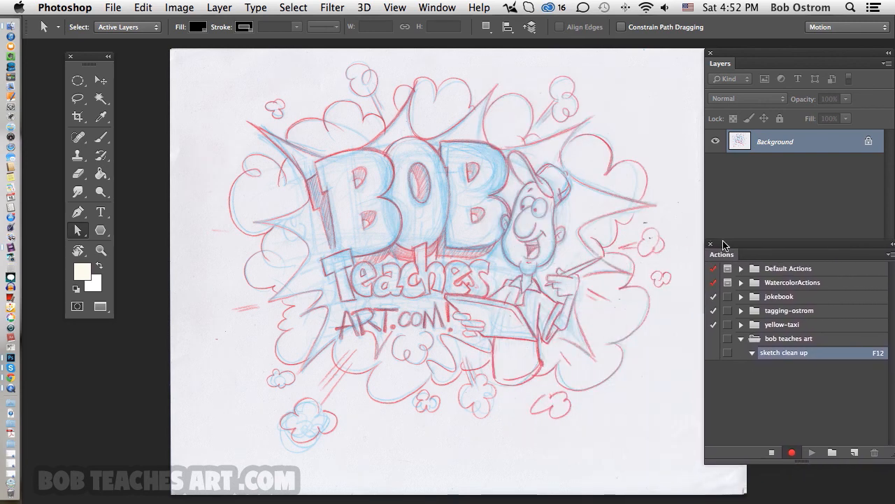
{"action": "left_click_drag", "start_coordinate": [744, 56], "coordinate": [669, 67]}
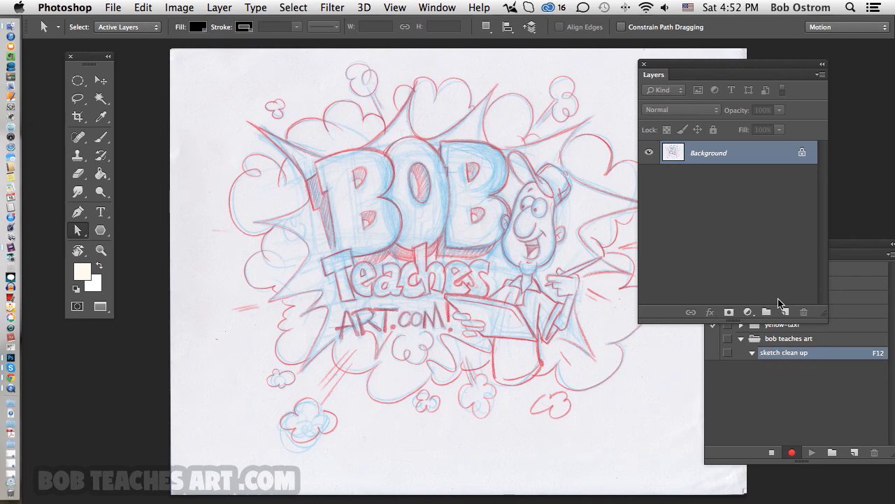
{"action": "left_click", "coordinate": [748, 311]}
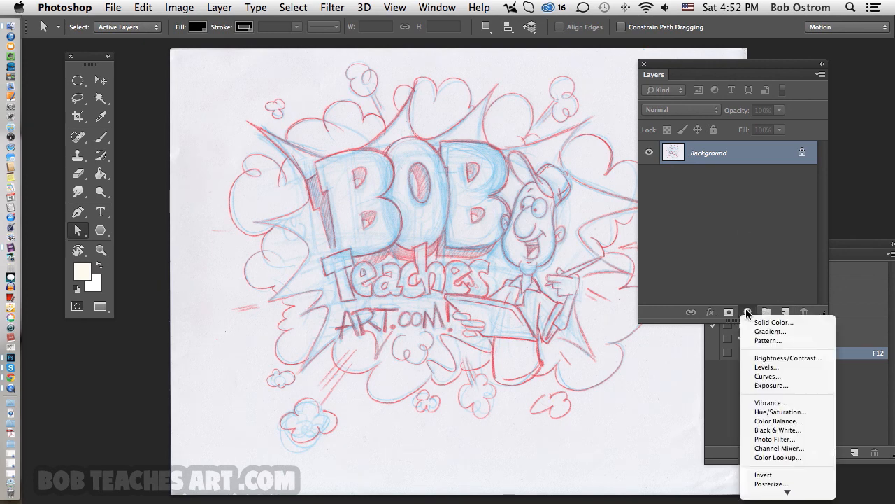
{"action": "left_click", "coordinate": [762, 412]}
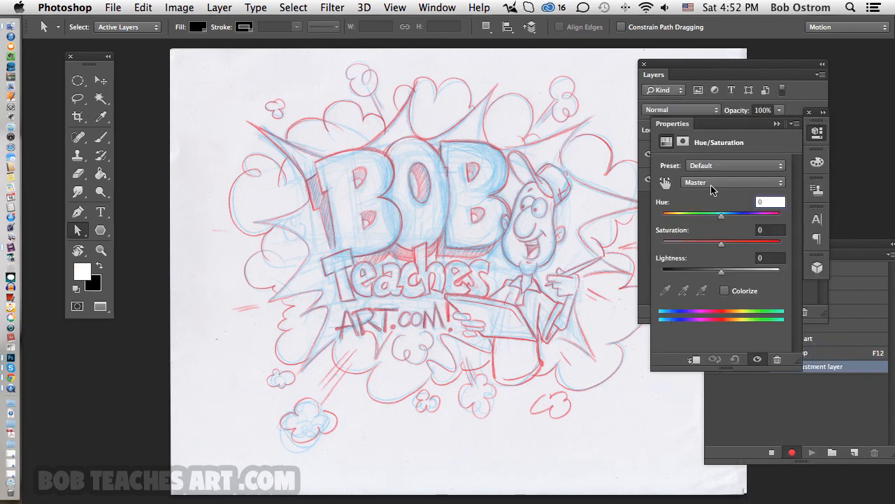
Step: Raise the Lightness of both the Cyans and the Blues to +100 in the Hue/Saturation adjustment
{"action": "left_click", "coordinate": [712, 188]}
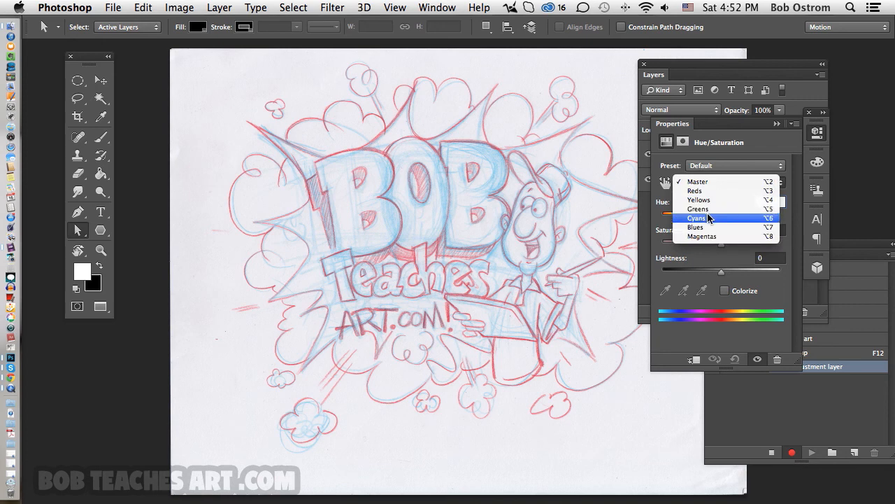
{"action": "left_click", "coordinate": [709, 218]}
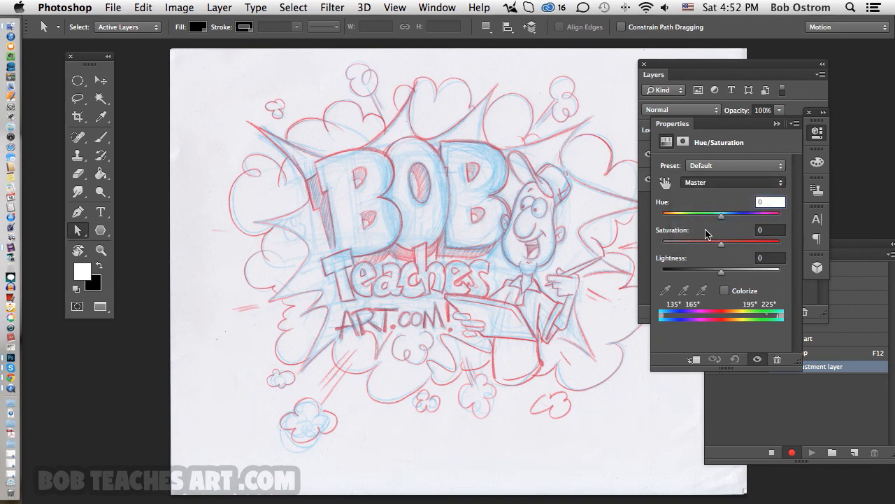
{"action": "left_click_drag", "start_coordinate": [720, 271], "coordinate": [784, 273]}
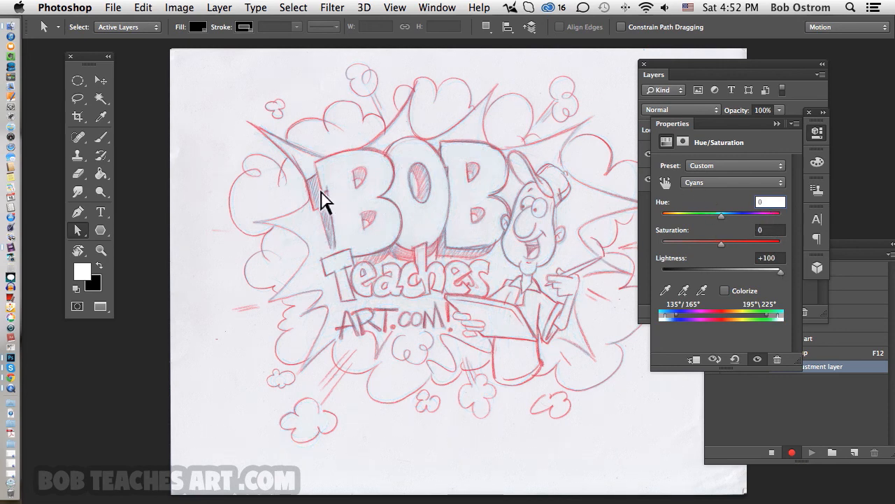
{"action": "left_click", "coordinate": [744, 182]}
{"action": "left_click", "coordinate": [729, 192]}
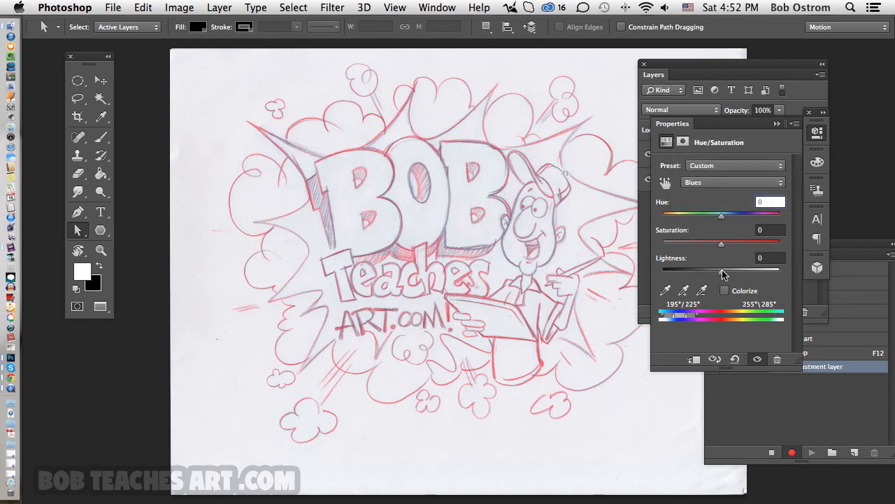
{"action": "left_click_drag", "start_coordinate": [734, 275], "coordinate": [785, 275]}
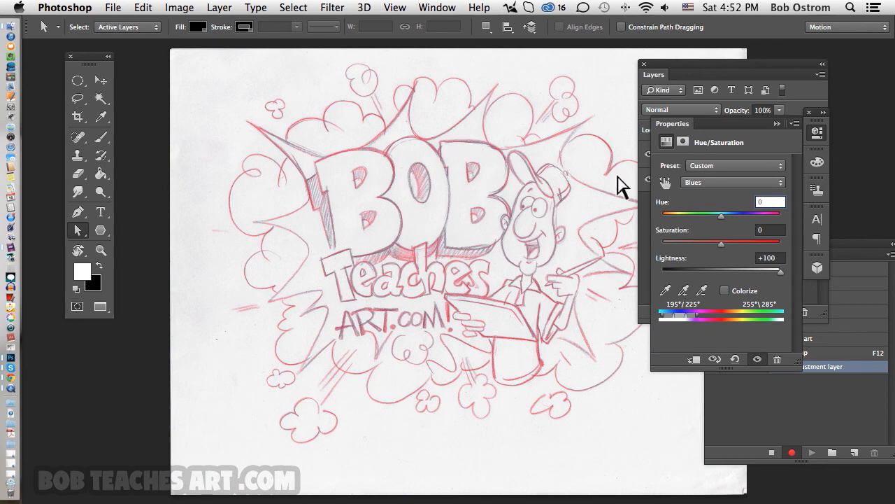
Step: Set the Master Saturation of the Hue/Saturation adjustment to -100 and collapse its settings
{"action": "left_click", "coordinate": [714, 183]}
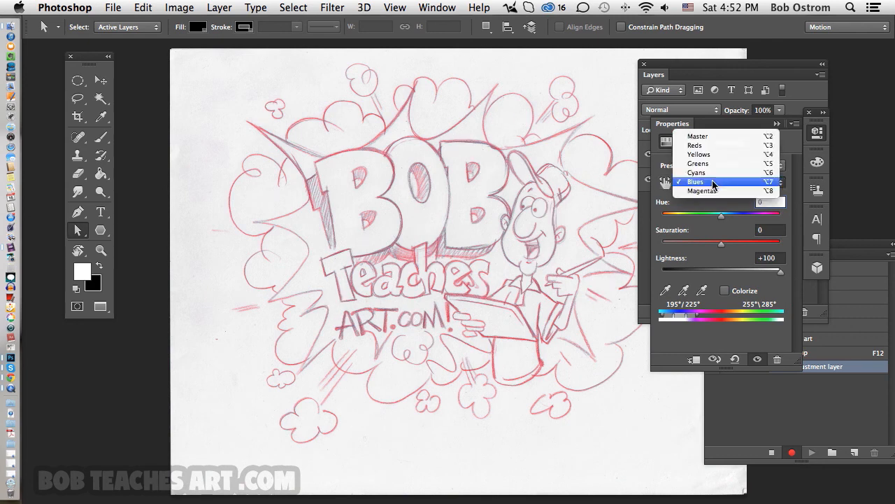
{"action": "left_click", "coordinate": [711, 136]}
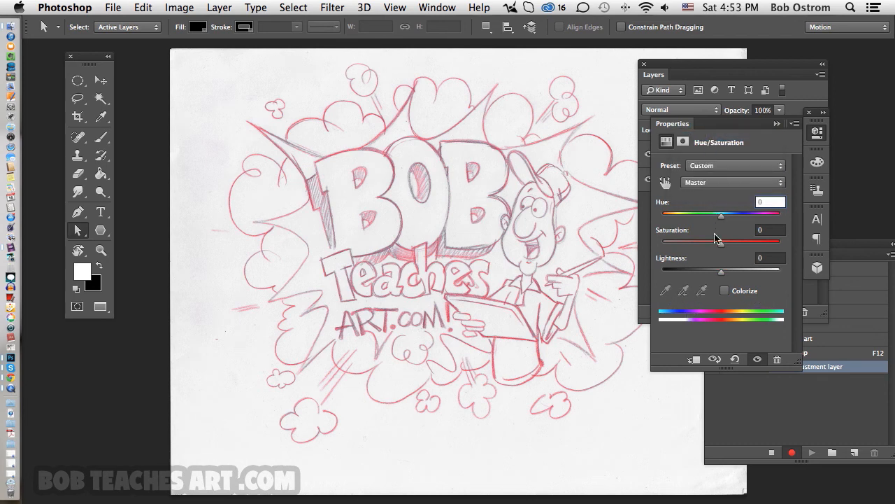
{"action": "left_click_drag", "start_coordinate": [723, 245], "coordinate": [655, 248]}
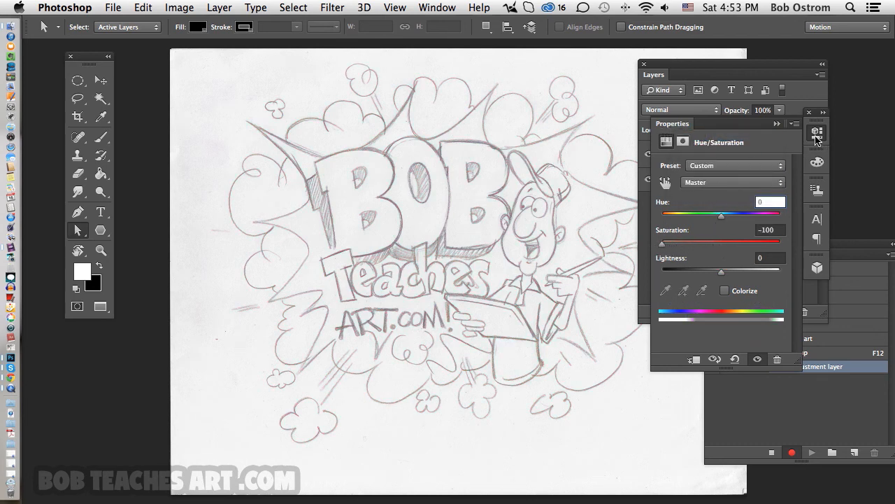
{"action": "left_click", "coordinate": [817, 134]}
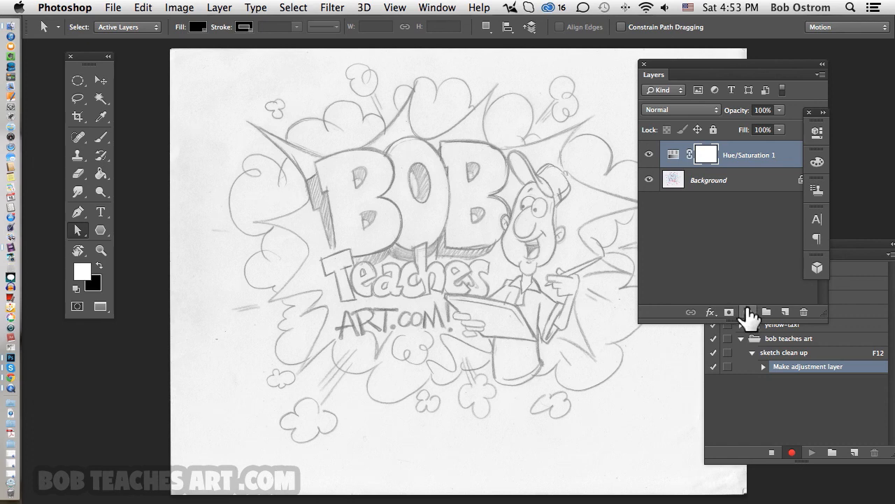
Step: Add a Levels adjustment layer with the white input level at 233 and the midtone level at 0.63
{"action": "left_click", "coordinate": [748, 312]}
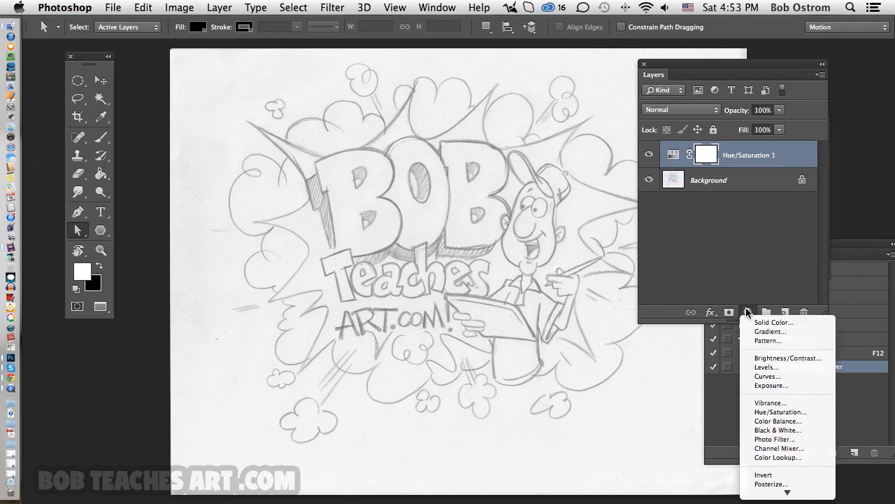
{"action": "left_click", "coordinate": [753, 367]}
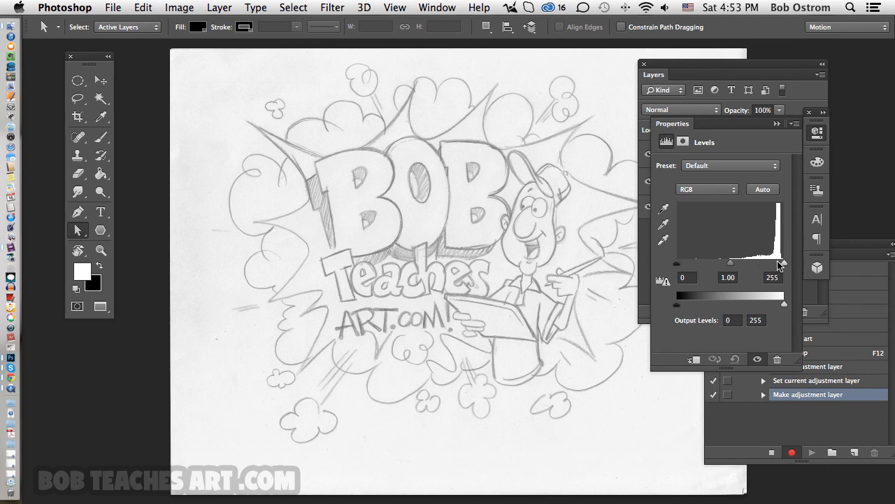
{"action": "left_click_drag", "start_coordinate": [785, 265], "coordinate": [775, 267]}
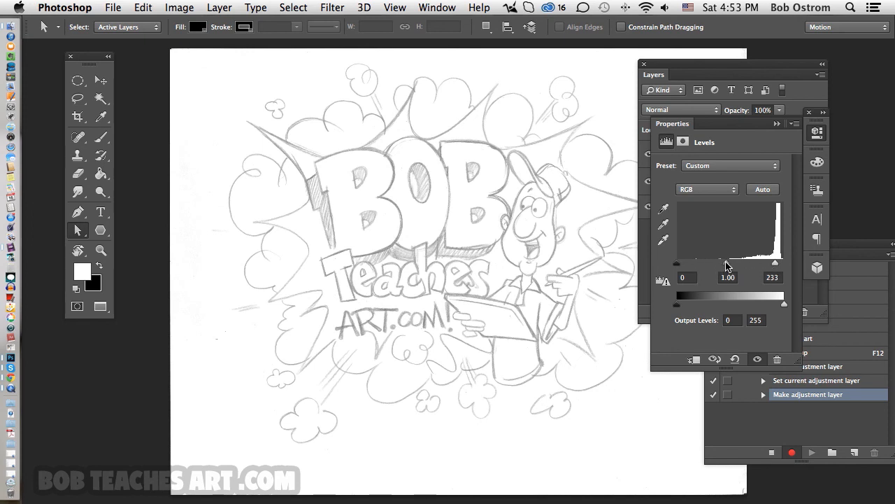
{"action": "mouse_move", "coordinate": [731, 266]}
{"action": "left_mouse_down"}
{"action": "mouse_move", "coordinate": [768, 265]}
{"action": "mouse_move", "coordinate": [724, 263]}
{"action": "mouse_move", "coordinate": [741, 264]}
{"action": "left_mouse_up"}
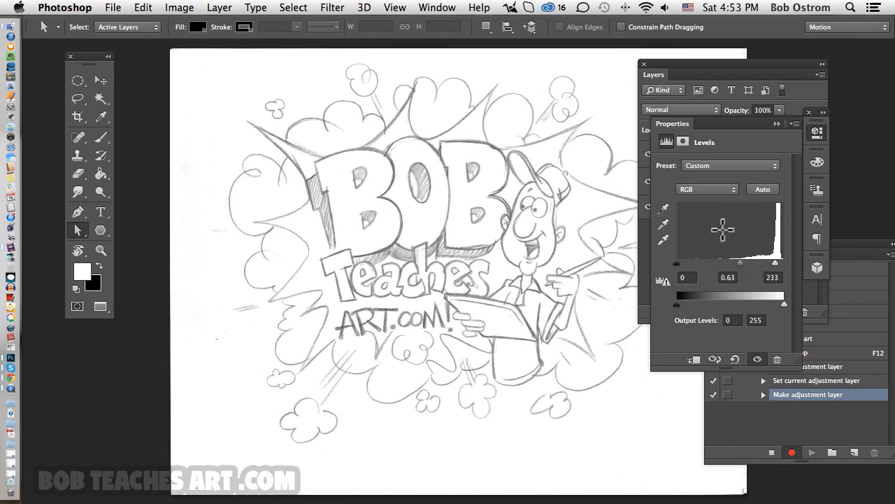
Step: Put away the Levels settings and merge the Levels 1, Hue/Saturation 1 and Background layers into one
{"action": "left_click", "coordinate": [816, 133]}
{"action": "left_click", "coordinate": [809, 119]}
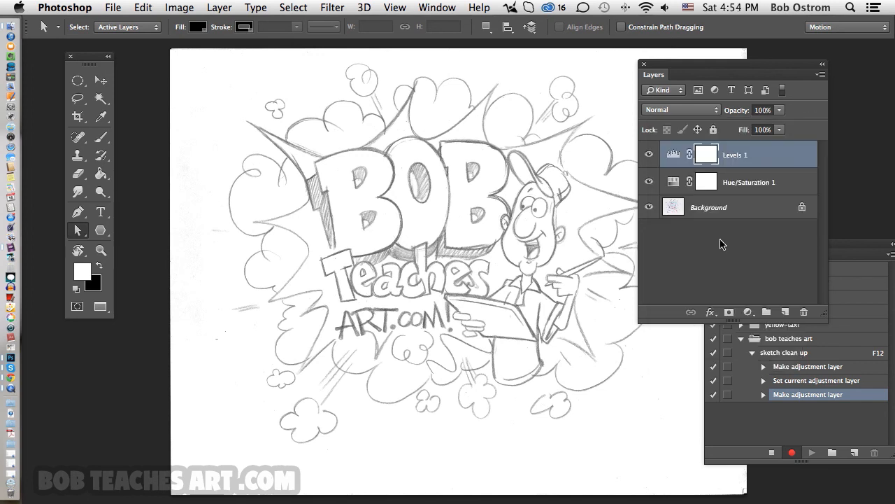
{"action": "left_click", "coordinate": [836, 249]}
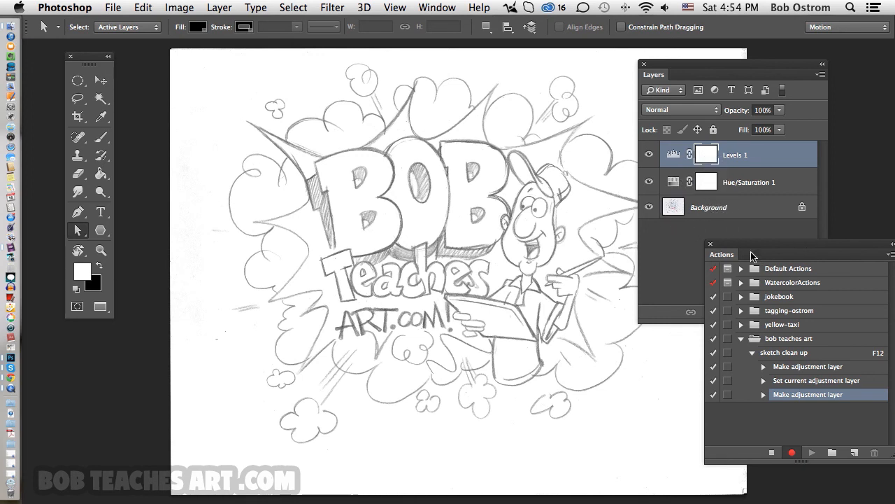
{"action": "left_click", "coordinate": [684, 256]}
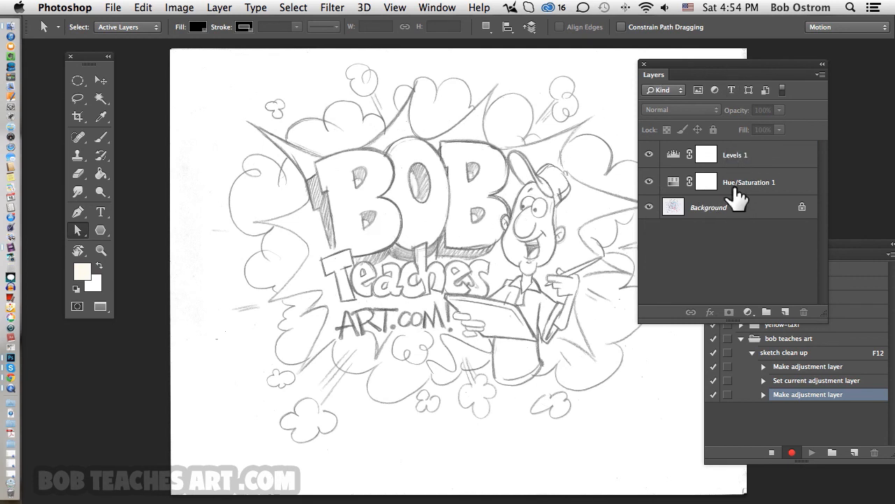
{"action": "left_click", "coordinate": [733, 158]}
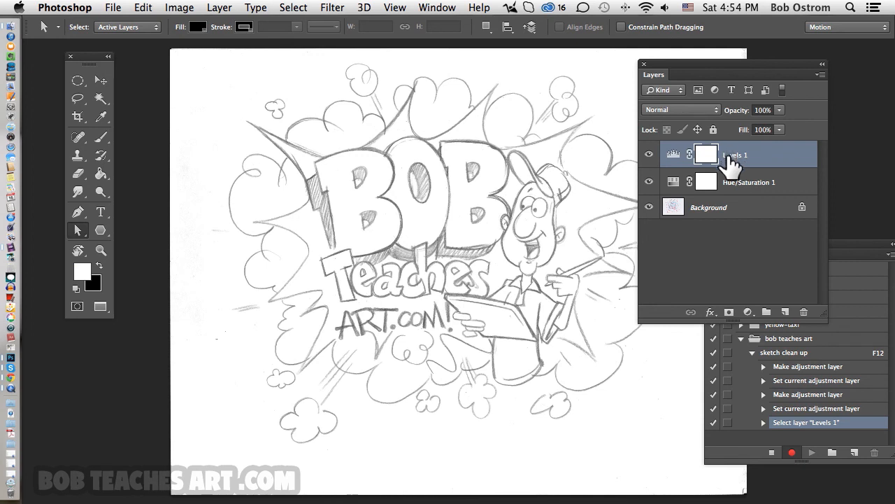
{"action": "left_click", "coordinate": [714, 210], "text": "shift"}
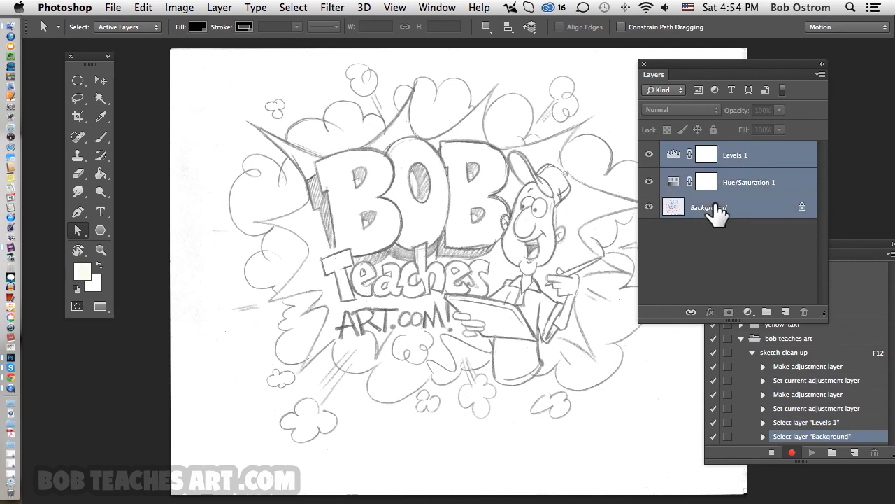
{"action": "key", "text": "super+e"}
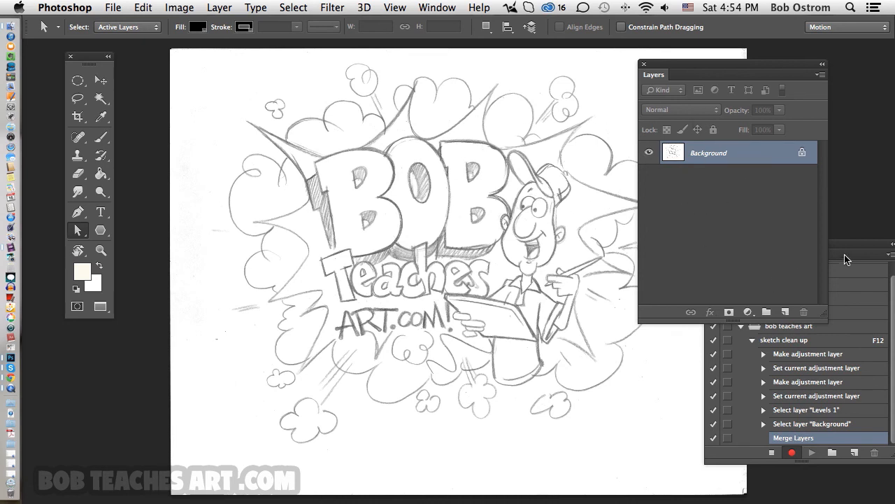
Step: Stop recording the sketch clean up action and collapse its list of recorded commands
{"action": "left_click_drag", "start_coordinate": [840, 248], "coordinate": [473, 102]}
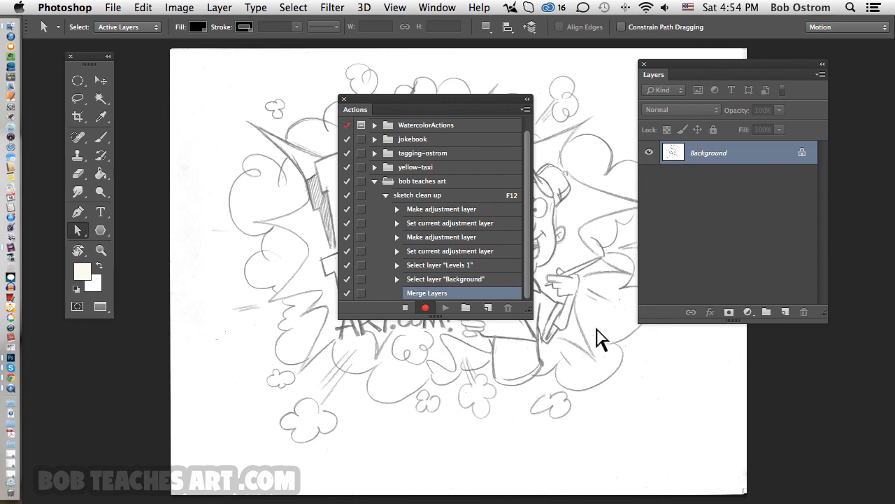
{"action": "left_click", "coordinate": [405, 308]}
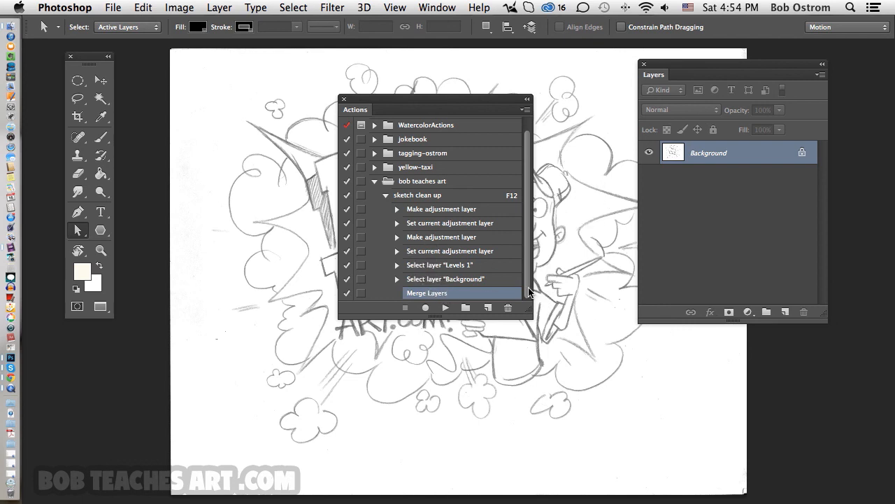
{"action": "left_click", "coordinate": [385, 195]}
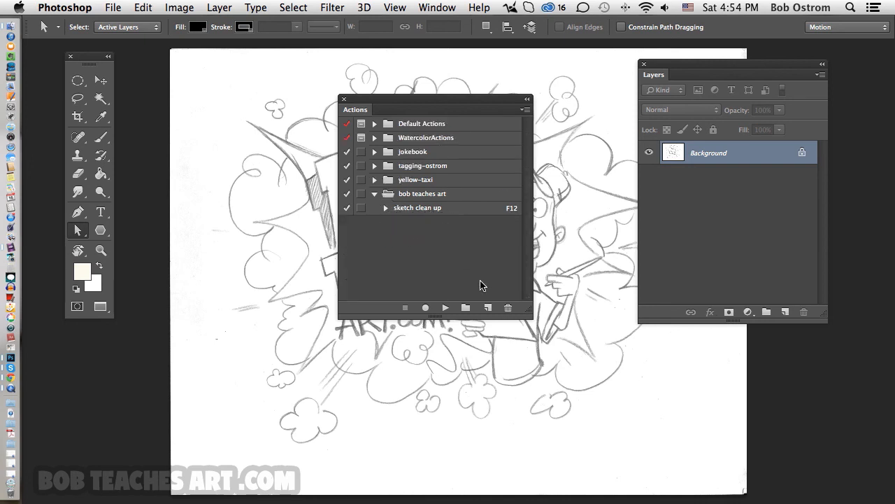
Step: Move the action list off the artwork to below the layer list and play the sketch clean up action on the original coloured sketch
{"action": "left_click_drag", "start_coordinate": [354, 99], "coordinate": [661, 188]}
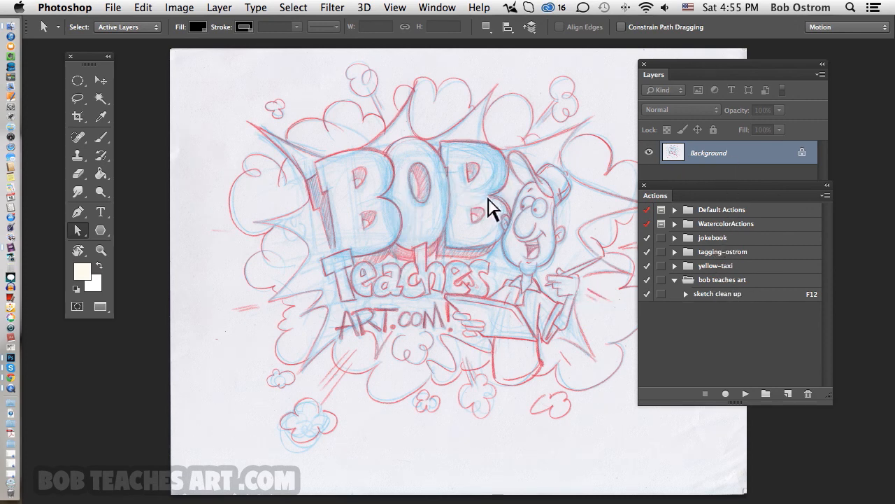
{"action": "left_click", "coordinate": [715, 295]}
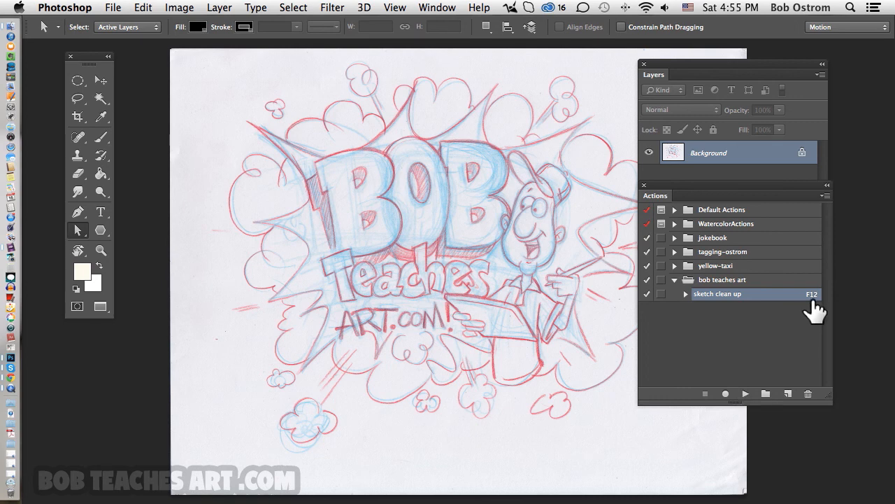
{"action": "left_click", "coordinate": [746, 395]}
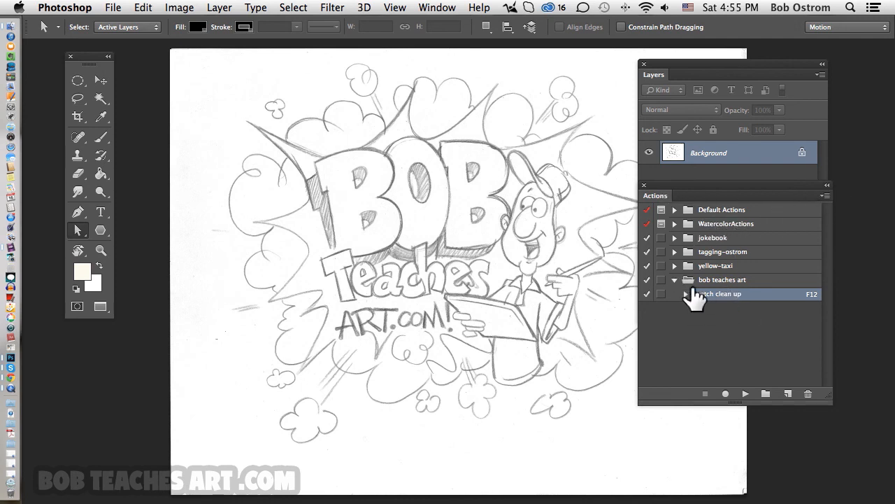
Step: Switch the action list to Button Mode and locate the sketch clean up button
{"action": "left_click", "coordinate": [826, 196]}
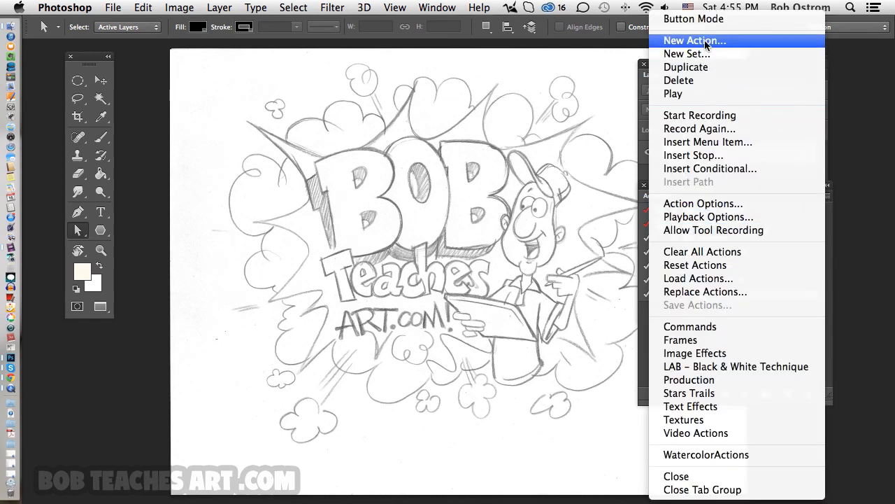
{"action": "left_click", "coordinate": [703, 19]}
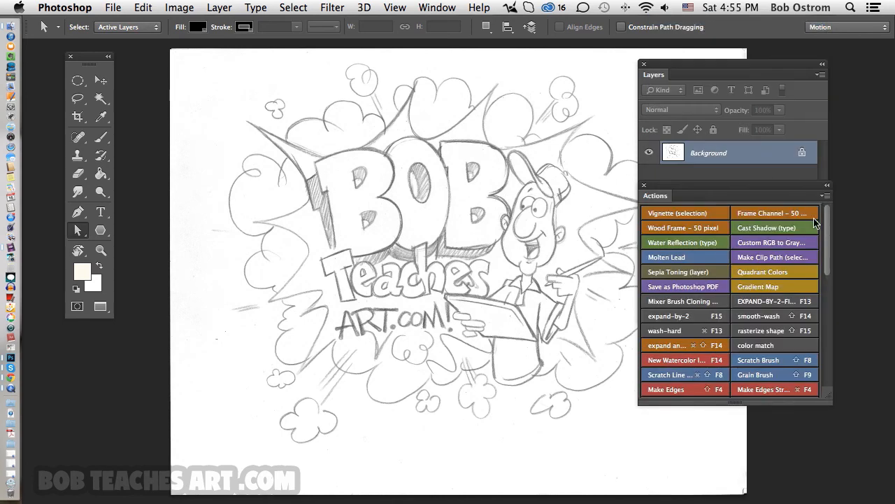
{"action": "left_click_drag", "start_coordinate": [828, 231], "coordinate": [817, 353]}
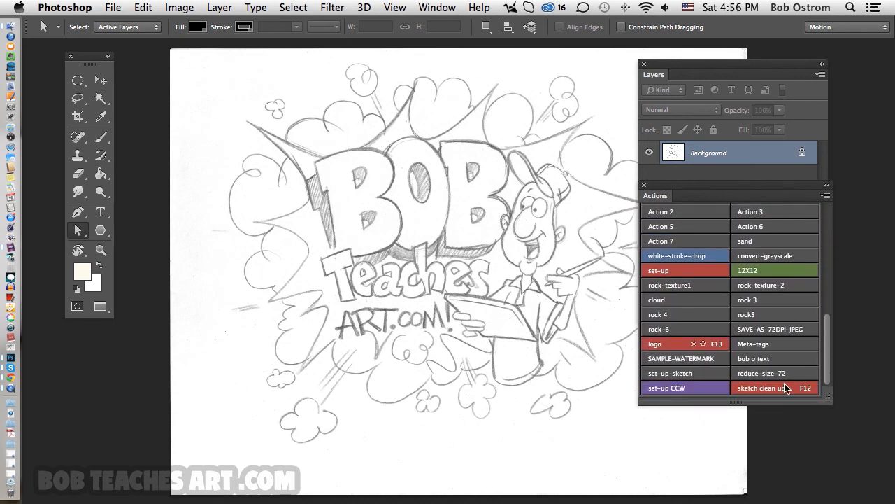